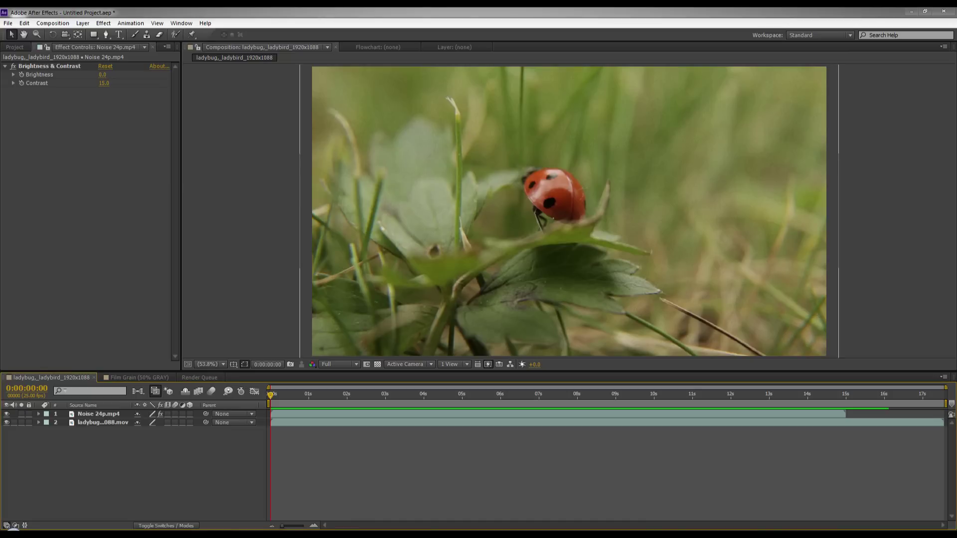
- Preview the ladybug composition with the Noise 24p.mp4 grain layer applied
{"action": "key", "text": "space"}
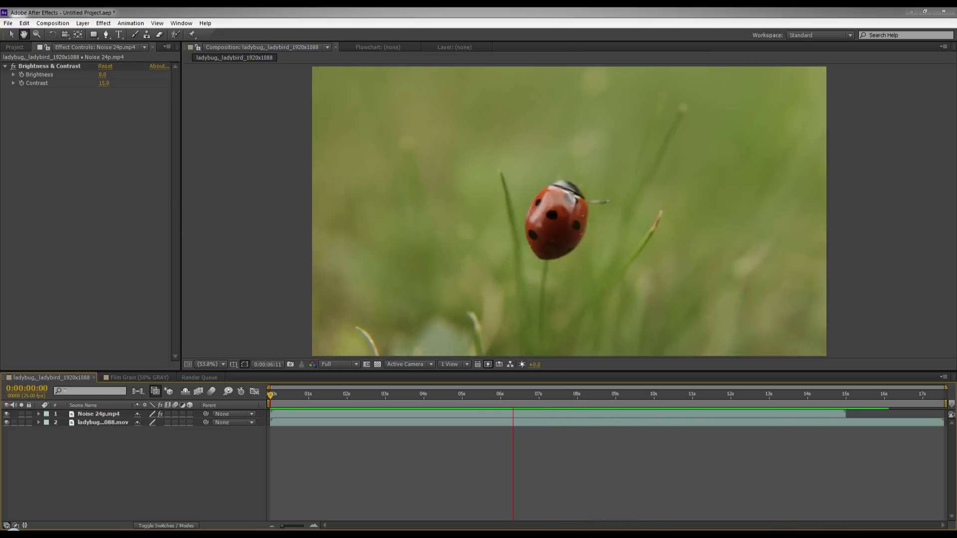
{"action": "key", "text": "space"}
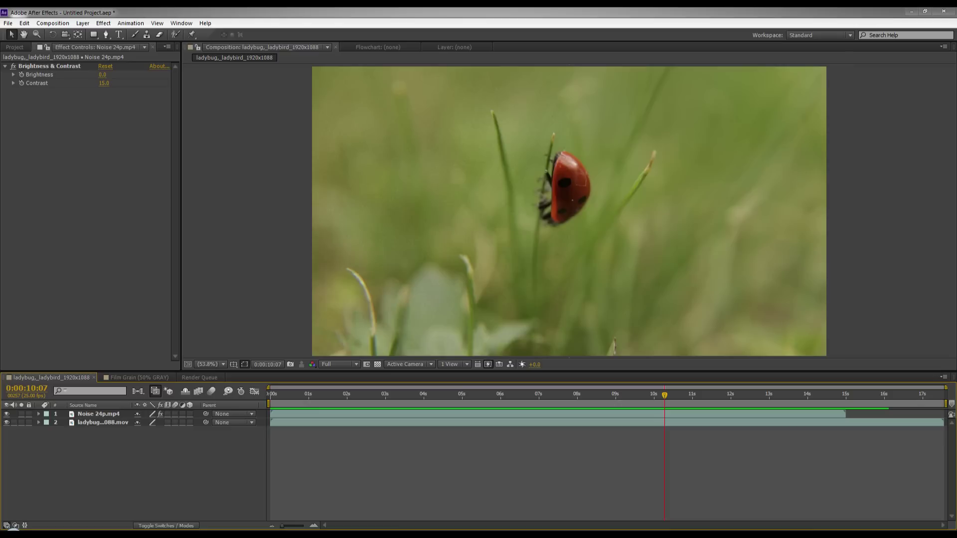
{"action": "key", "text": "F3"}
{"action": "key", "text": "F3"}
- Start a new composition and set its size to 1920 x 1080 px with the aspect ratio locked
{"action": "left_click", "coordinate": [8, 22]}
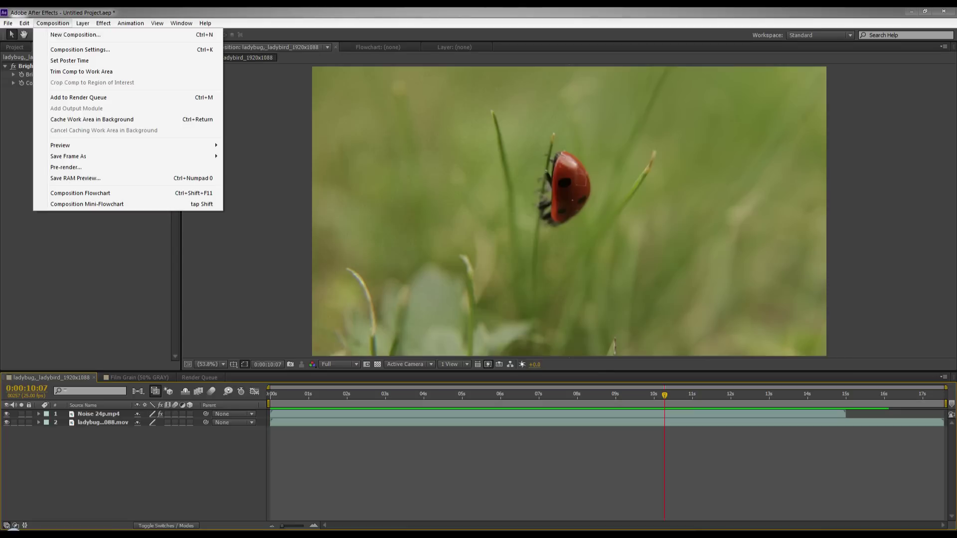
{"action": "left_click", "coordinate": [75, 34]}
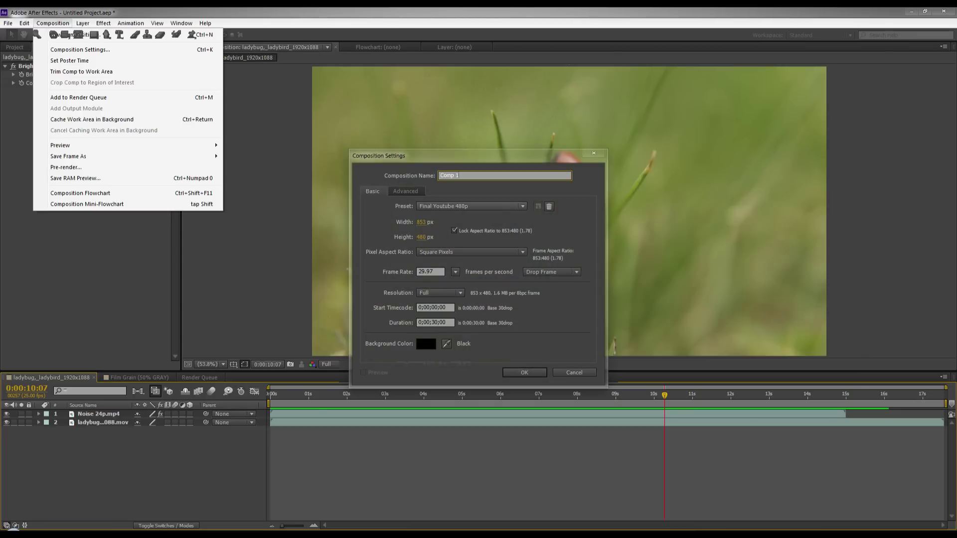
{"action": "left_click", "coordinate": [470, 206]}
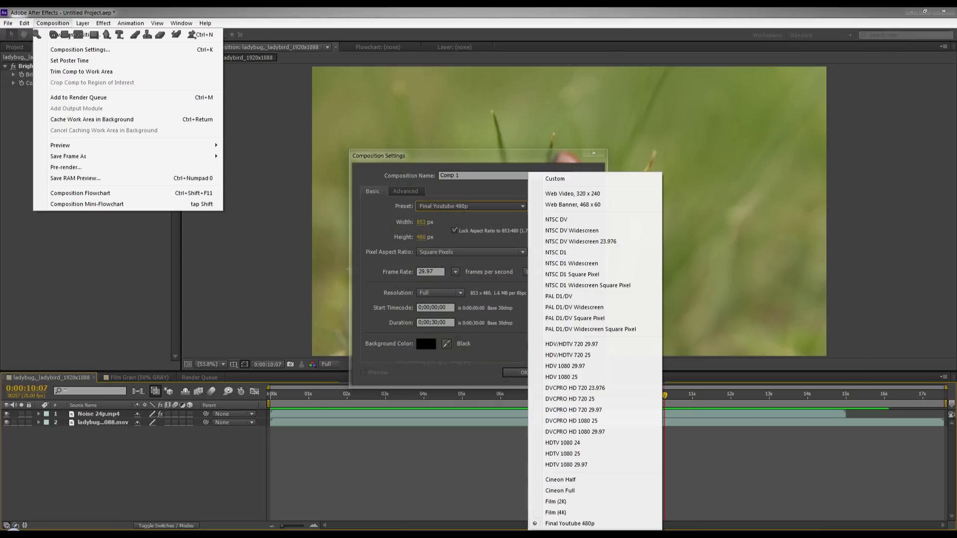
{"action": "key", "text": "Escape"}
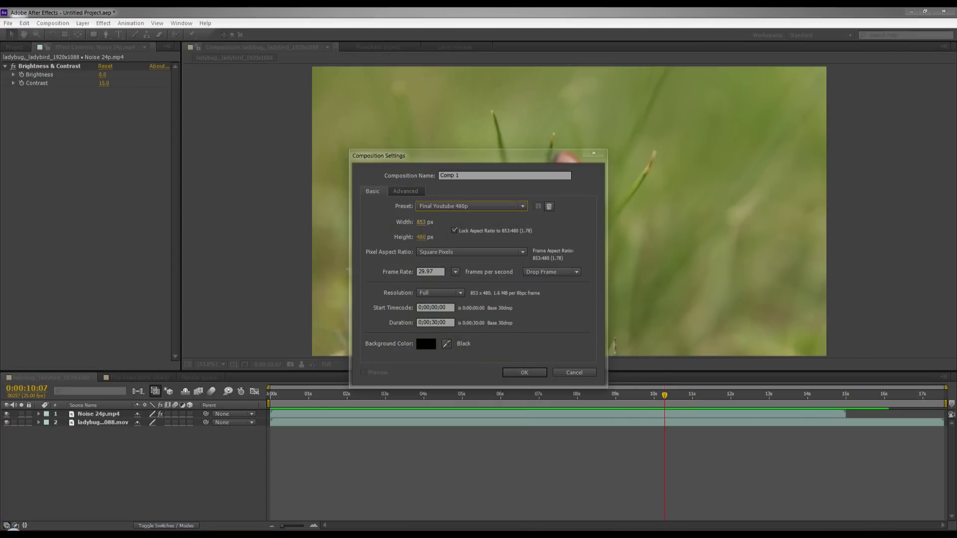
{"action": "left_click", "coordinate": [421, 221]}
{"action": "type", "text": "19"}
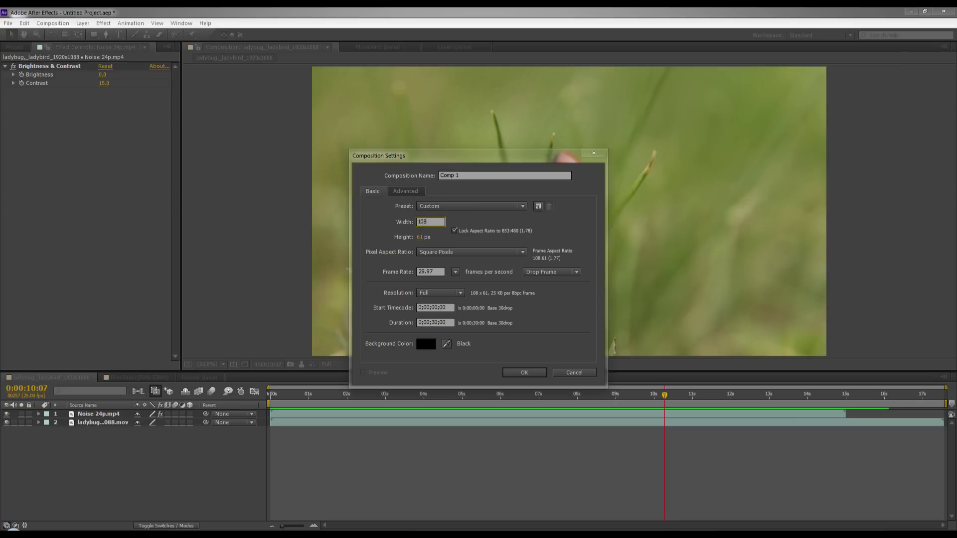
{"action": "type", "text": "20"}
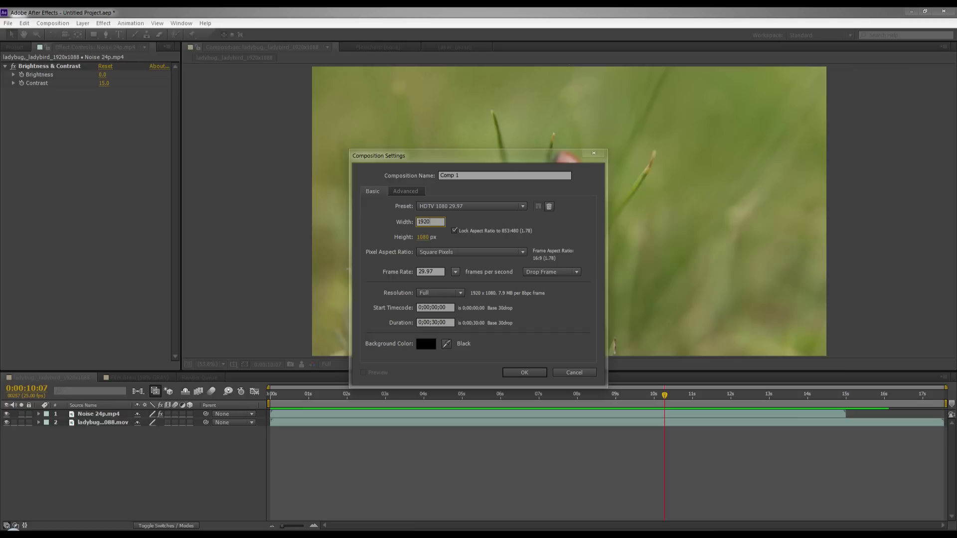
- Set the new composition's frame rate to 24 fps, keep its black background and create it
{"action": "left_click", "coordinate": [455, 272]}
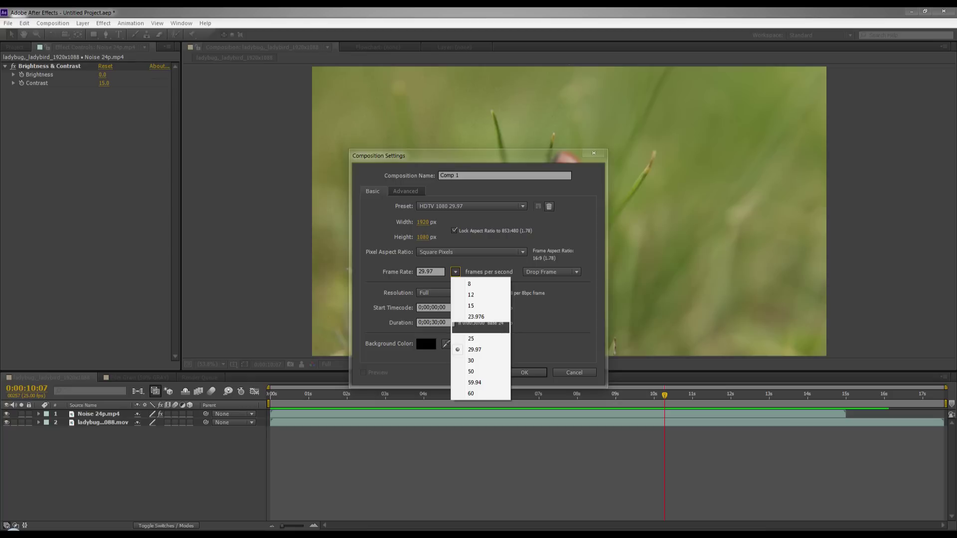
{"action": "left_click", "coordinate": [471, 327]}
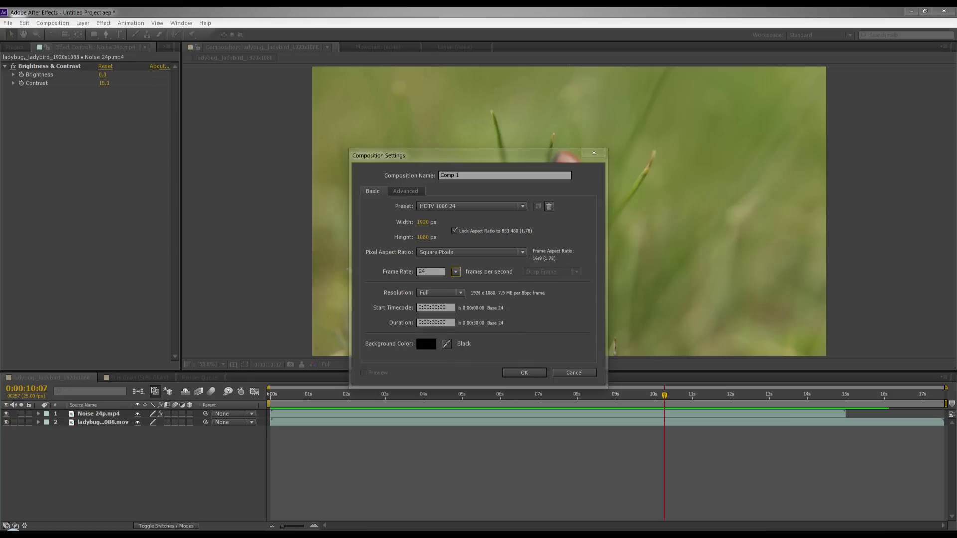
{"action": "left_click", "coordinate": [426, 344]}
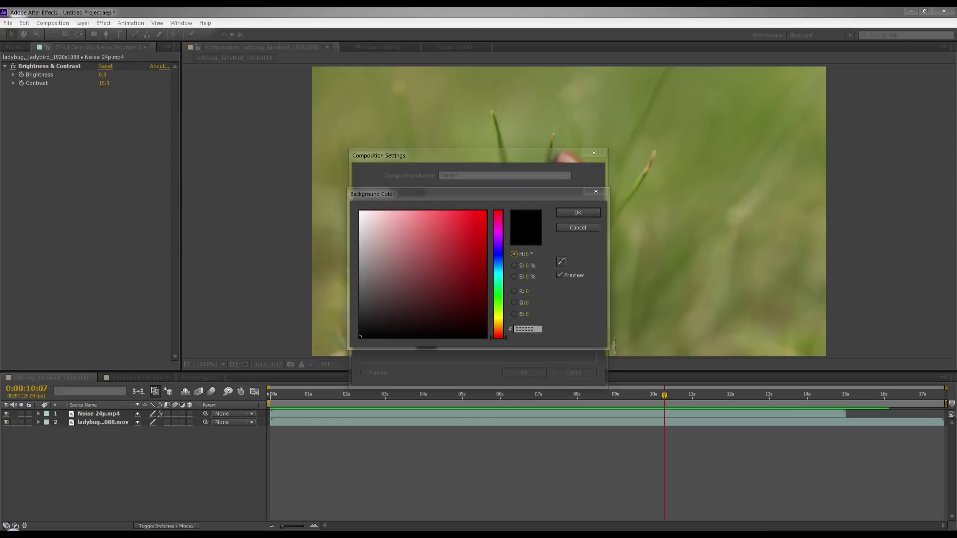
{"action": "key", "text": "Escape"}
{"action": "left_click", "coordinate": [426, 344]}
{"action": "left_click_drag", "start_coordinate": [478, 194], "coordinate": [486, 195]}
{"action": "left_click", "coordinate": [585, 228]}
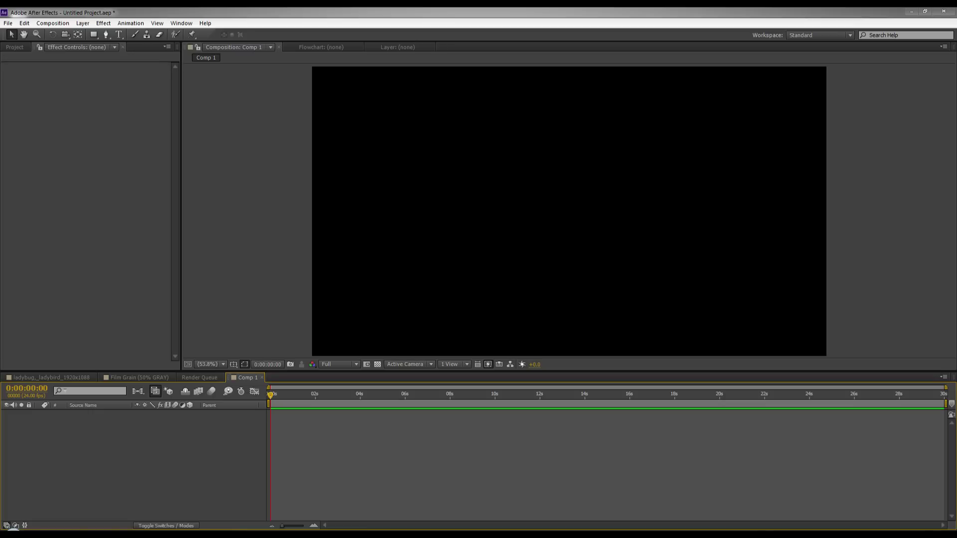
- Start a new composition-sized solid layer named 50% gray
{"action": "right_click", "coordinate": [234, 310]}
{"action": "mouse_move", "coordinate": [259, 316]}
{"action": "left_click", "coordinate": [398, 331]}
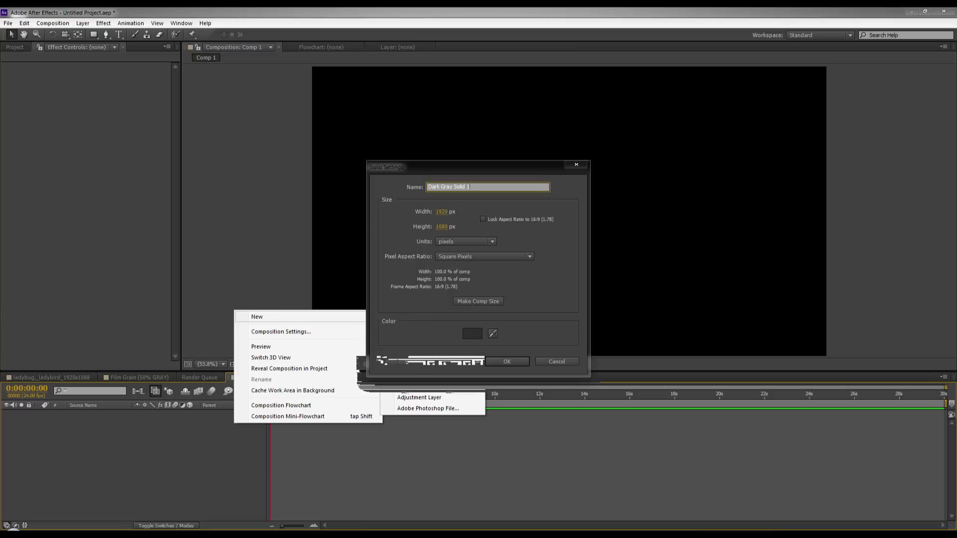
{"action": "type", "text": "50% gray"}
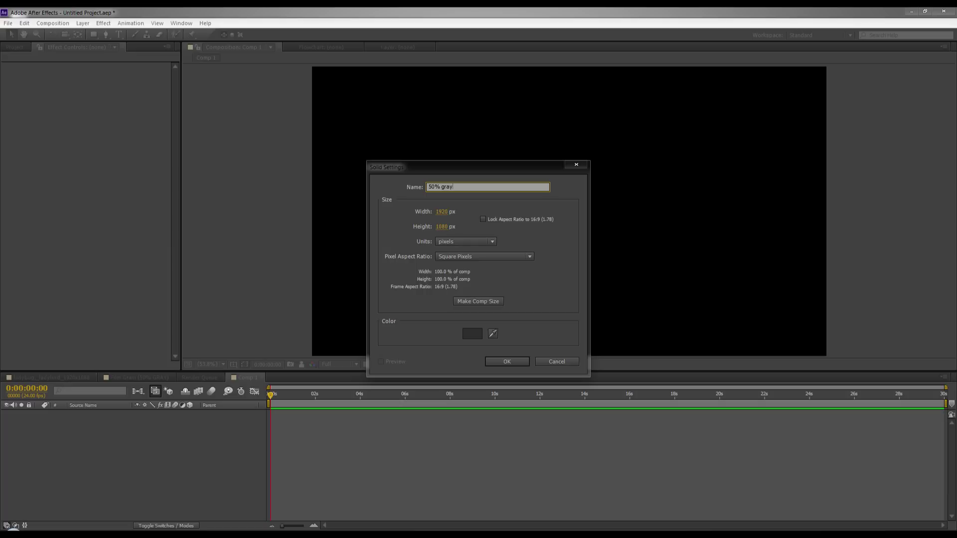
- Set the solid's colour to neutral gray with 50% brightness and create the layer
{"action": "left_click", "coordinate": [472, 334]}
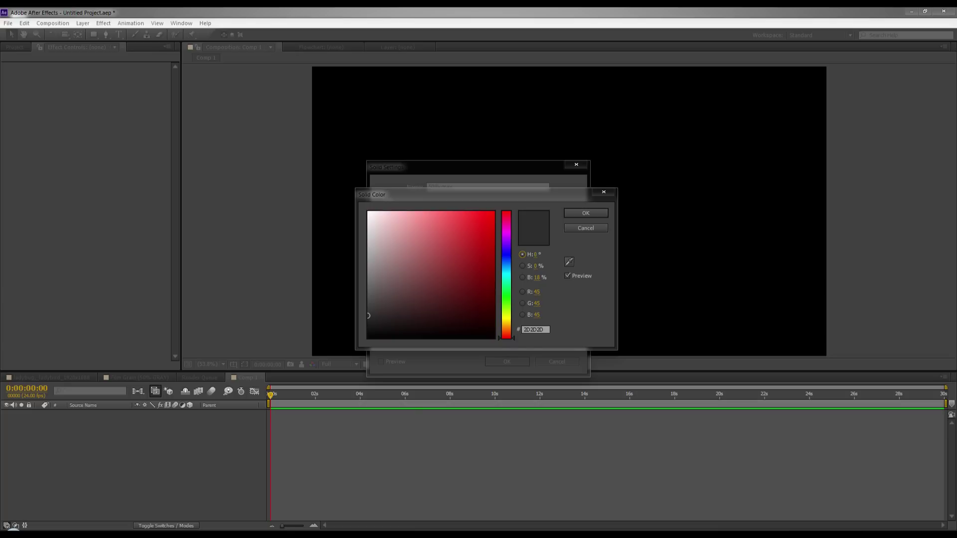
{"action": "mouse_move", "coordinate": [368, 316]}
{"action": "left_mouse_down"}
{"action": "mouse_move", "coordinate": [376, 310]}
{"action": "mouse_move", "coordinate": [367, 338]}
{"action": "left_mouse_up"}
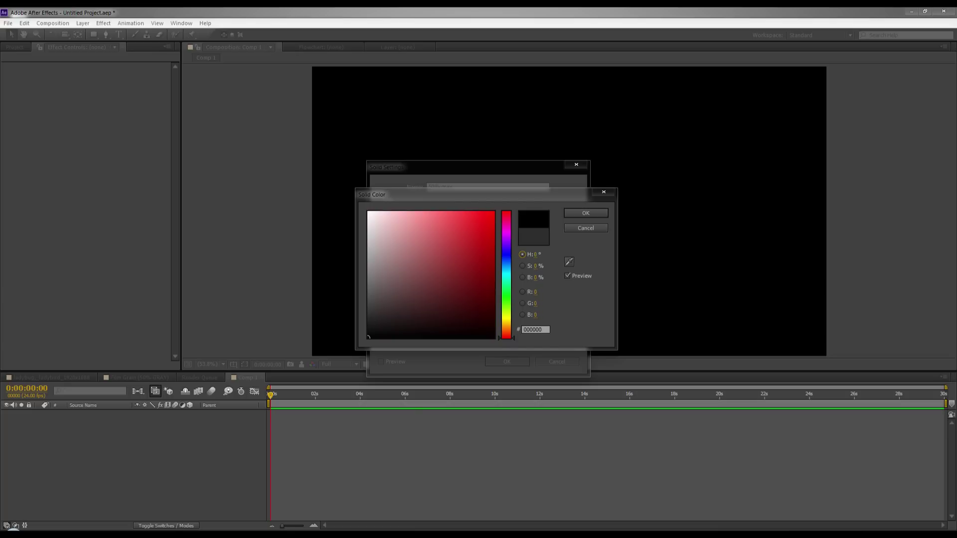
{"action": "left_click", "coordinate": [522, 277]}
{"action": "left_click", "coordinate": [536, 277]}
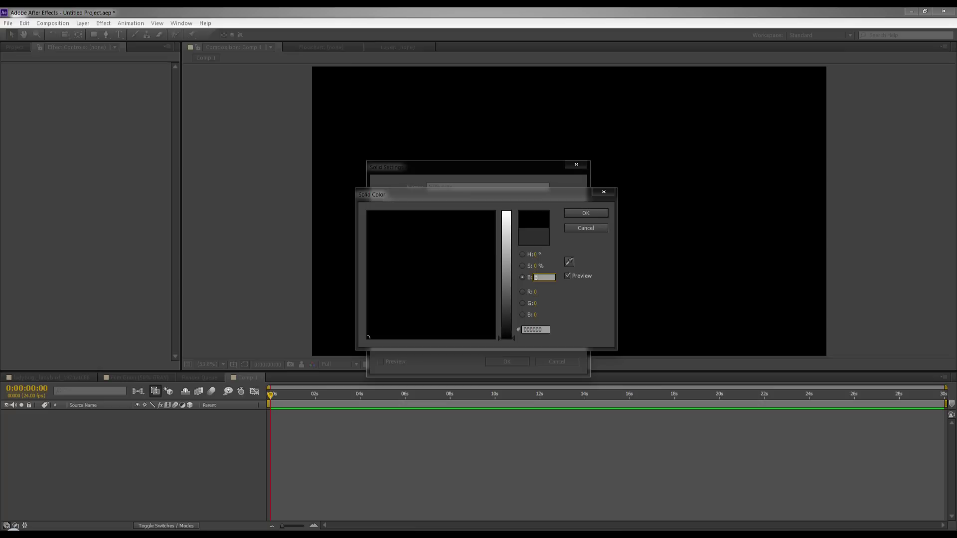
{"action": "type", "text": "50"}
{"action": "key", "text": "Return"}
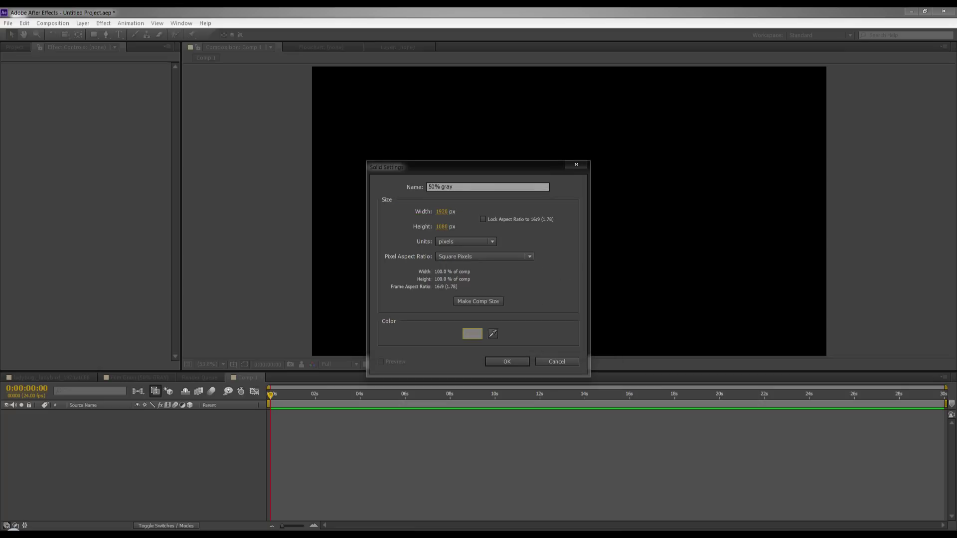
{"action": "left_click", "coordinate": [472, 333]}
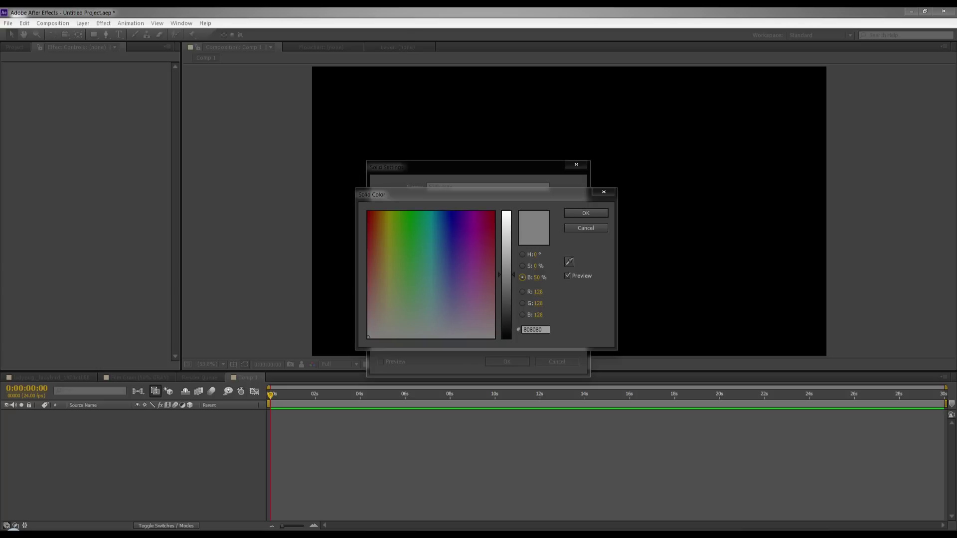
{"action": "key", "text": "Return"}
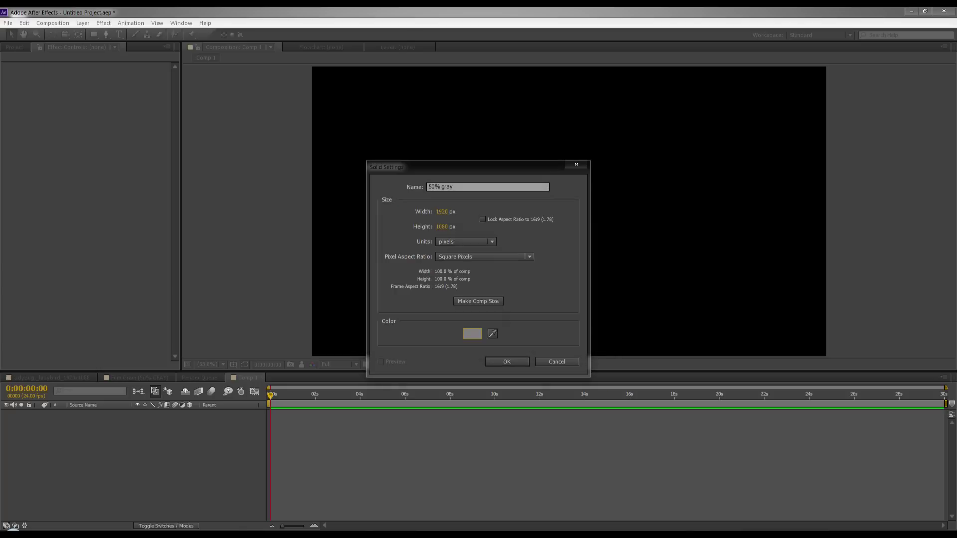
{"action": "key", "text": "Return"}
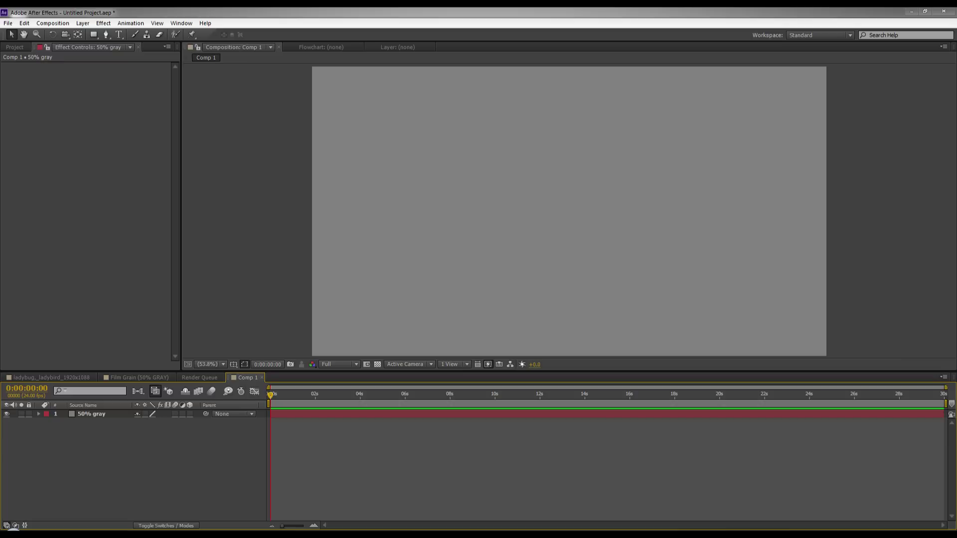
- Add an adjustment layer above the gray solid and rename it Noise
{"action": "right_click", "coordinate": [158, 455]}
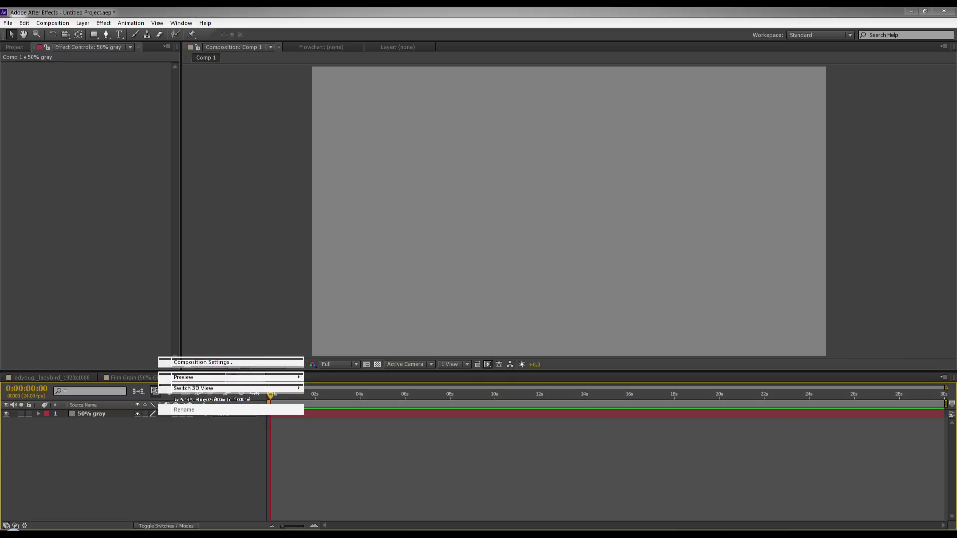
{"action": "mouse_move", "coordinate": [229, 346]}
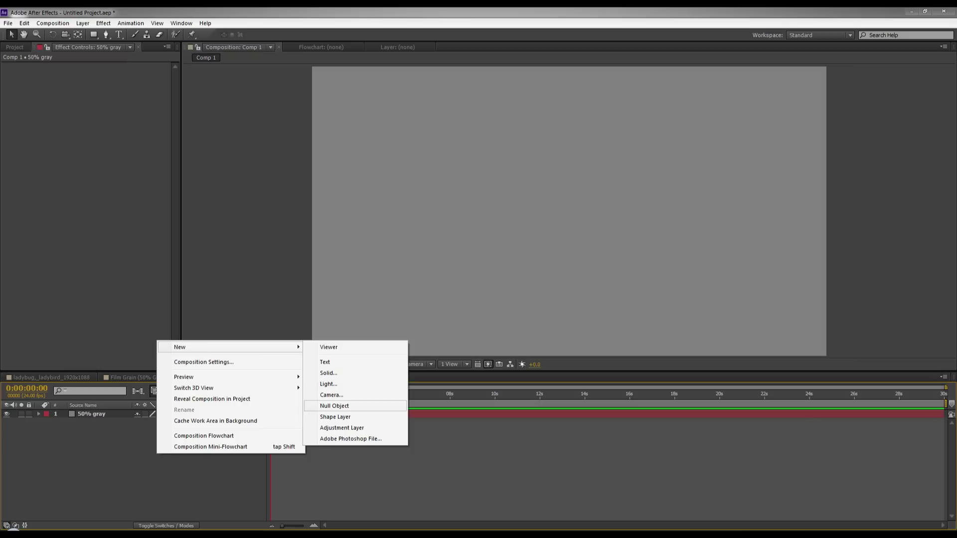
{"action": "left_click", "coordinate": [342, 427]}
{"action": "key", "text": "Return"}
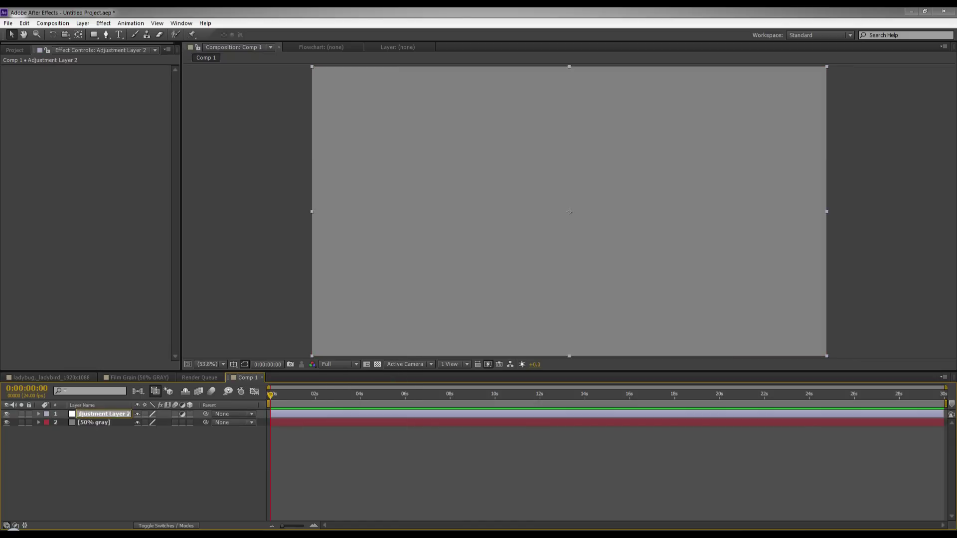
{"action": "type", "text": "Noise"}
{"action": "key", "text": "Return"}
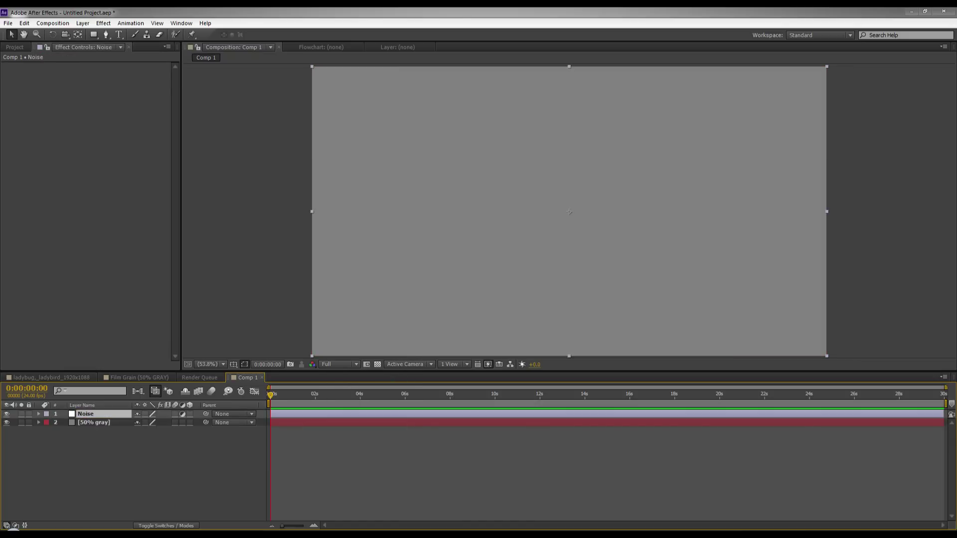
- Apply the Add Grain effect to the Noise layer and set its viewing mode to Final Output
{"action": "right_click", "coordinate": [103, 135]}
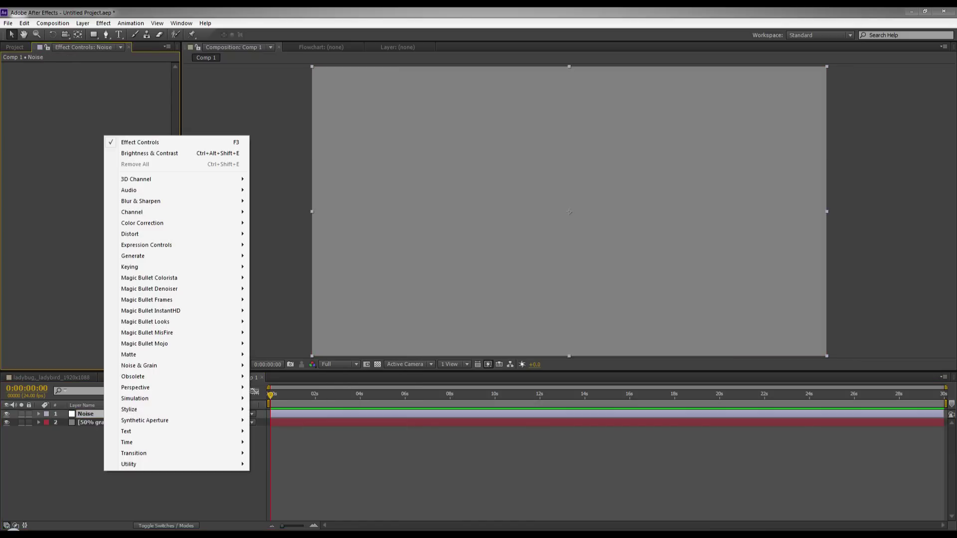
{"action": "key", "text": "Escape"}
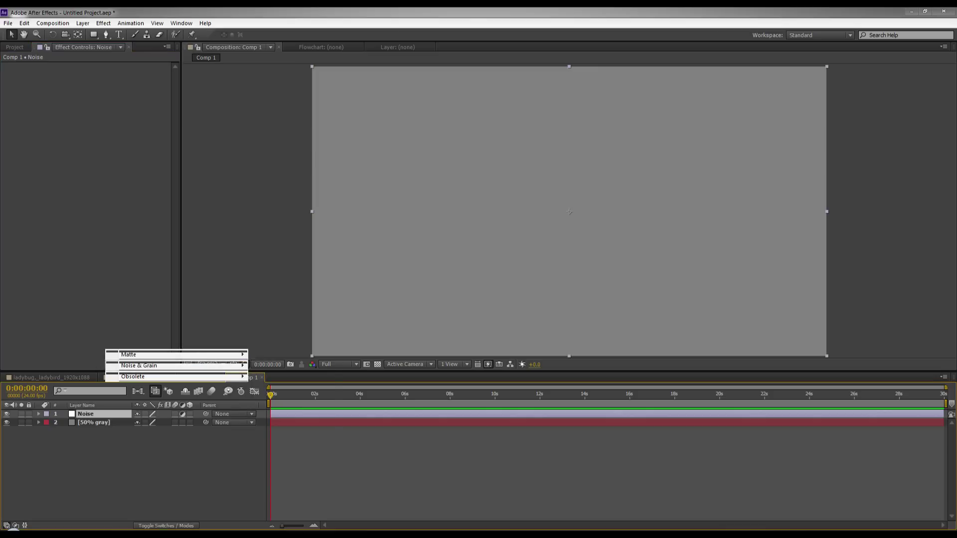
{"action": "mouse_move", "coordinate": [176, 365]}
{"action": "left_click", "coordinate": [290, 365]}
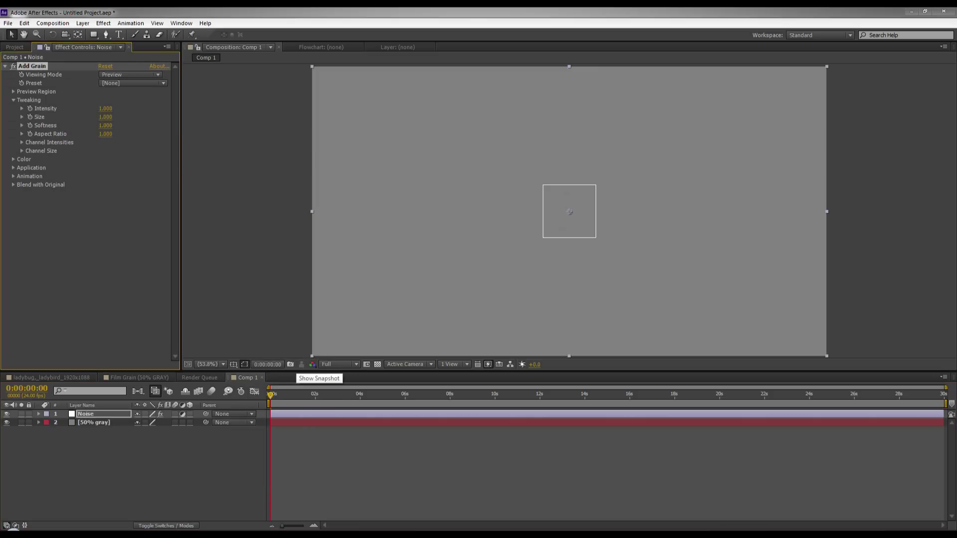
{"action": "left_click", "coordinate": [129, 74]}
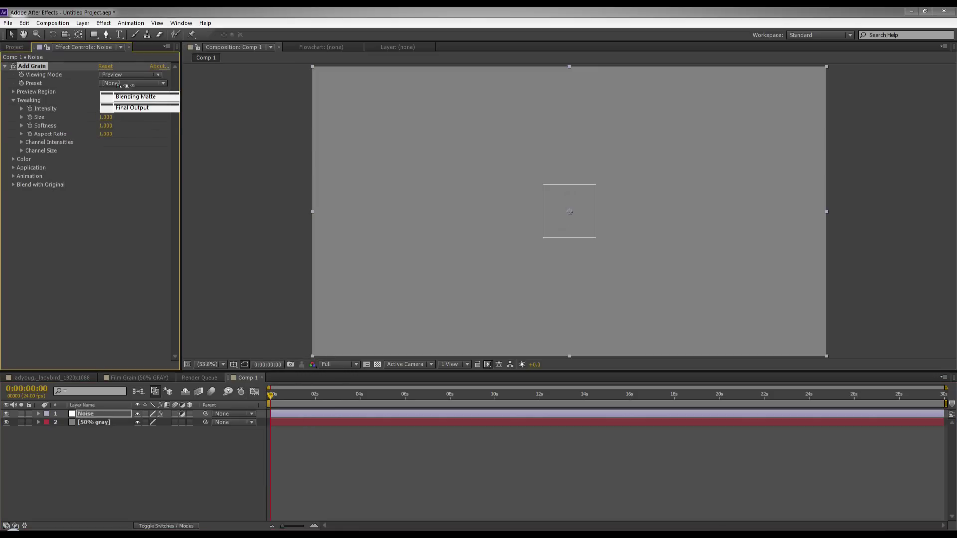
{"action": "left_click", "coordinate": [128, 107]}
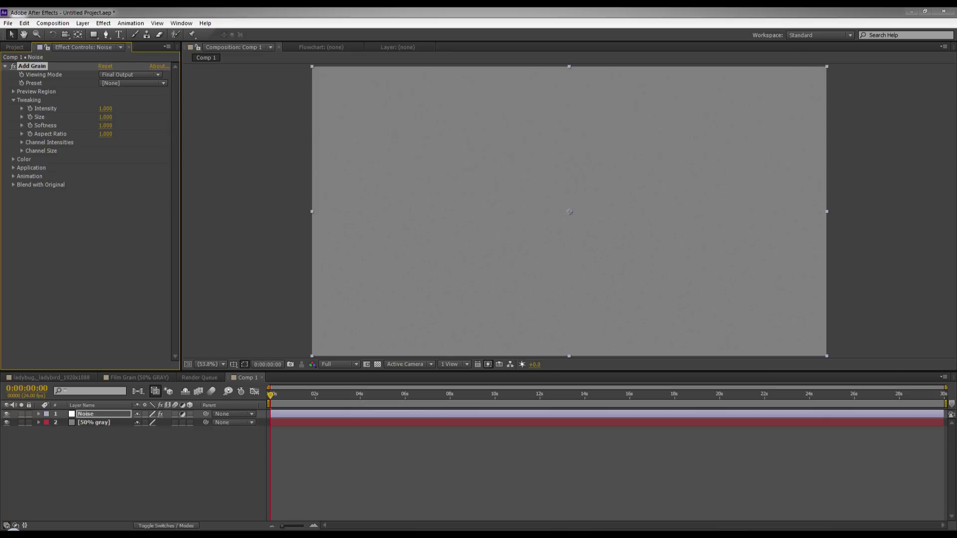
- Set the grain's intensity to 0.5, size to 0.75 and softness to 0.5
{"action": "left_click", "coordinate": [105, 108]}
{"action": "type", "text": ".5"}
{"action": "key", "text": "Return"}
{"action": "left_click", "coordinate": [105, 125]}
{"action": "key", "text": "Return"}
{"action": "left_click", "coordinate": [105, 117]}
{"action": "type", "text": ".75"}
{"action": "key", "text": "Return"}
{"action": "left_click", "coordinate": [105, 117]}
{"action": "key", "text": "Tab"}
{"action": "key", "text": "Return"}
- Make the added grain monochromatic in the effect's color settings
{"action": "key", "text": "ctrl+shift+a"}
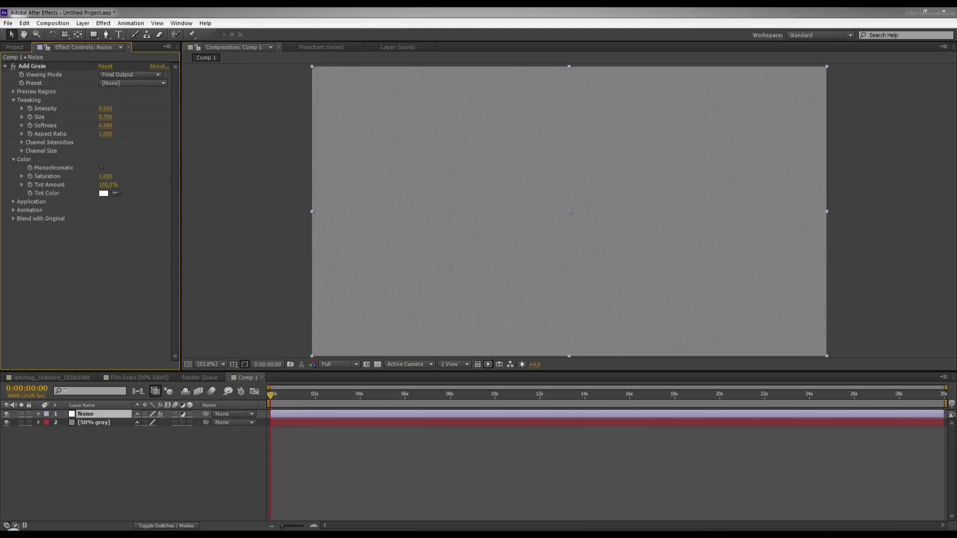
{"action": "key", "text": "ctrl+shift+z"}
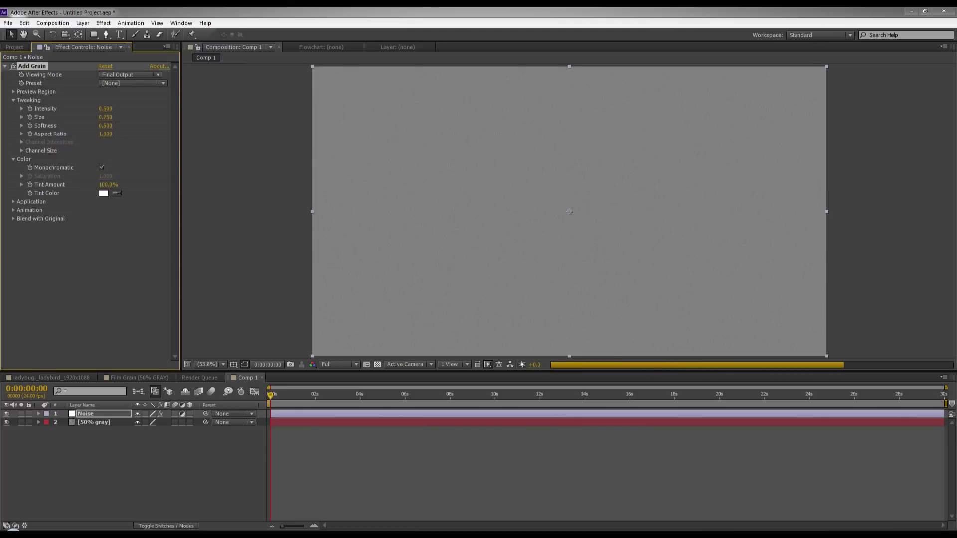
{"action": "key", "text": "ctrl+z"}
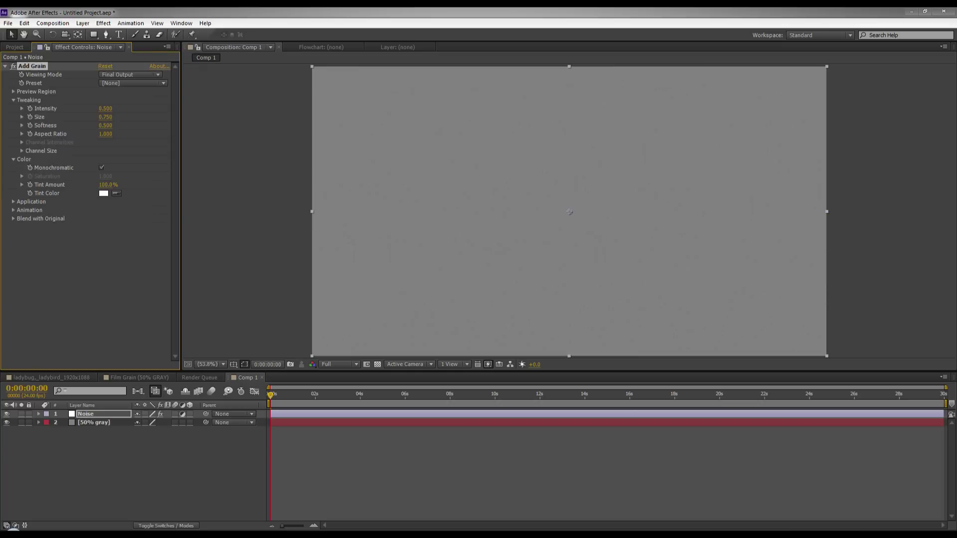
- Set the composition view's magnification to Fit up to 100%
{"action": "scroll", "coordinate": [569, 211], "scroll_direction": "up", "scroll_amount": 2}
{"action": "scroll", "coordinate": [569, 212], "scroll_direction": "down", "scroll_amount": 2}
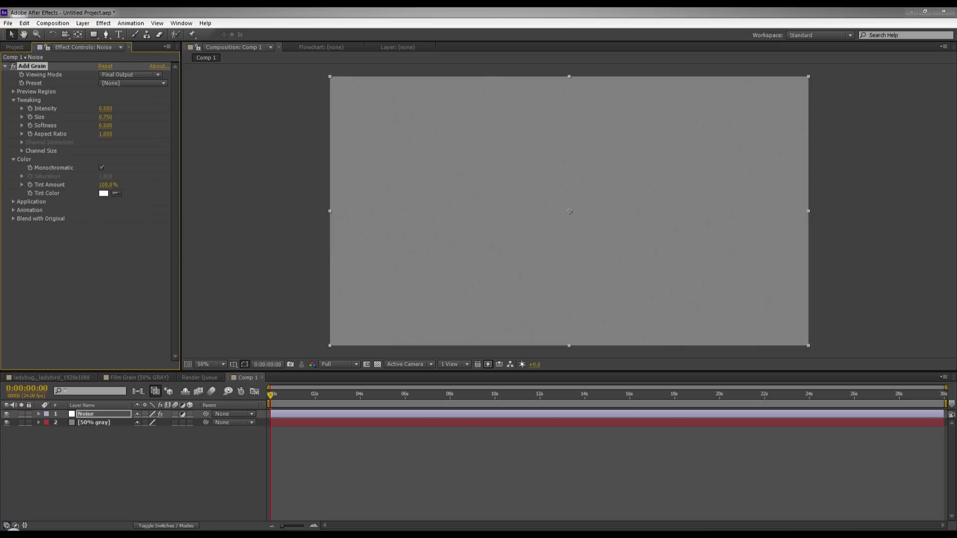
{"action": "key", "text": "shift+slash"}
{"action": "left_click", "coordinate": [211, 364]}
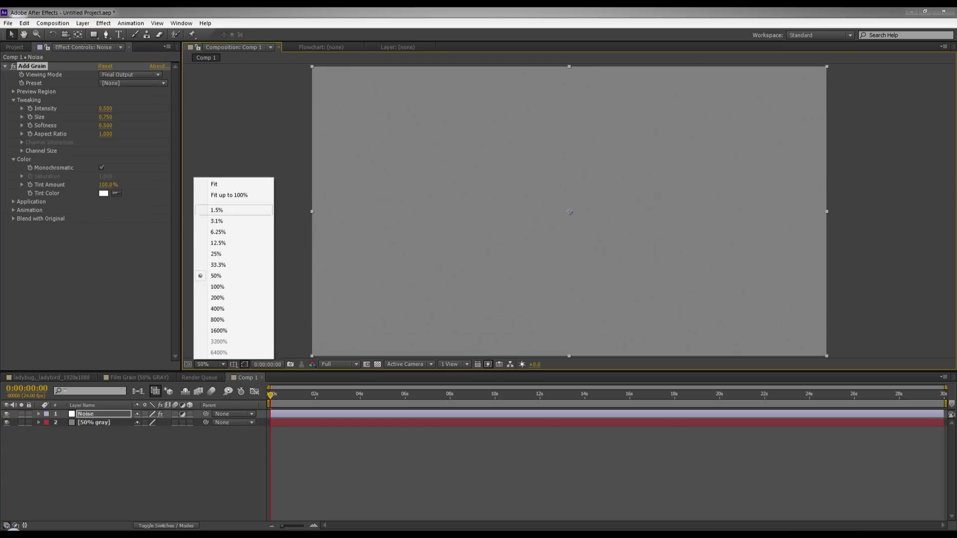
{"action": "left_click", "coordinate": [224, 195]}
{"action": "left_click", "coordinate": [103, 442]}
{"action": "left_click_drag", "start_coordinate": [107, 442], "coordinate": [100, 416]}
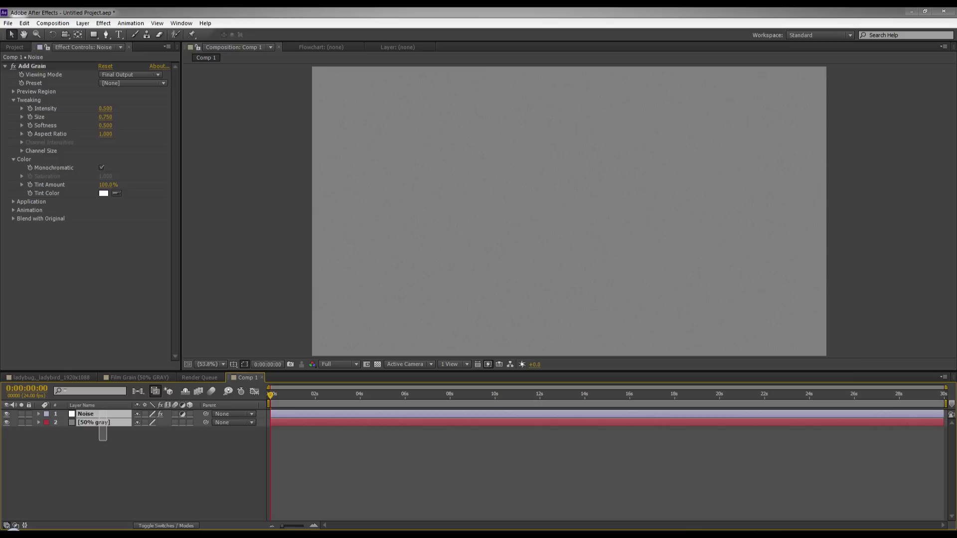
{"action": "left_click", "coordinate": [104, 442]}
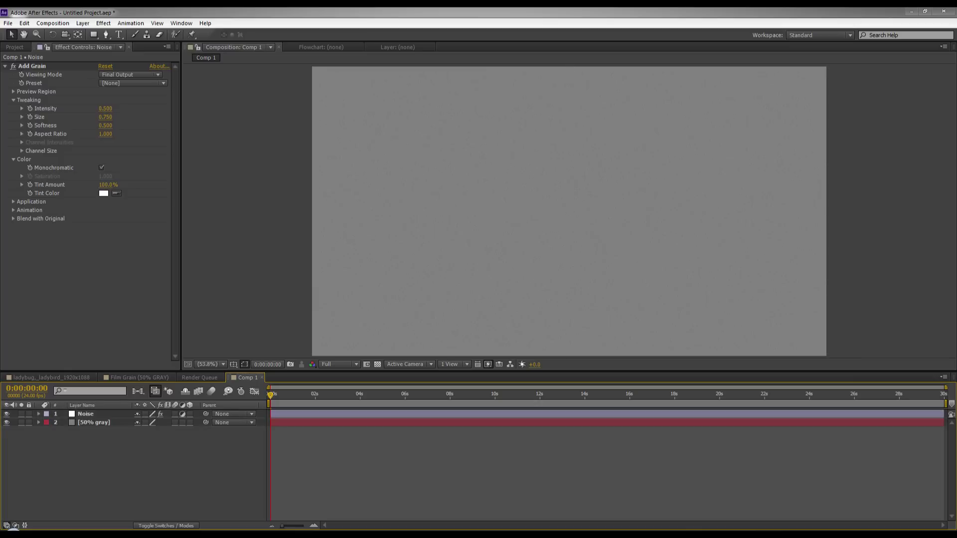
{"action": "left_click", "coordinate": [569, 212]}
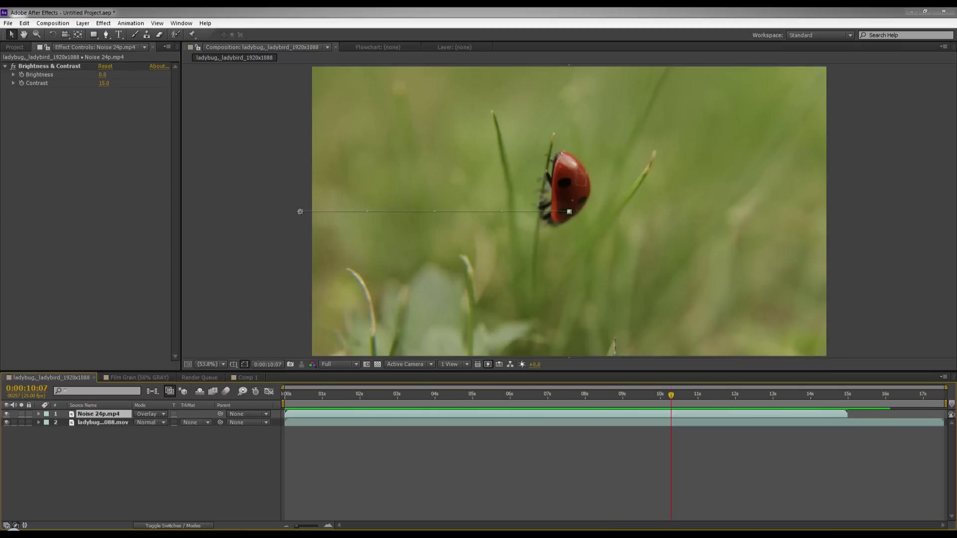
{"action": "right_click", "coordinate": [121, 414]}
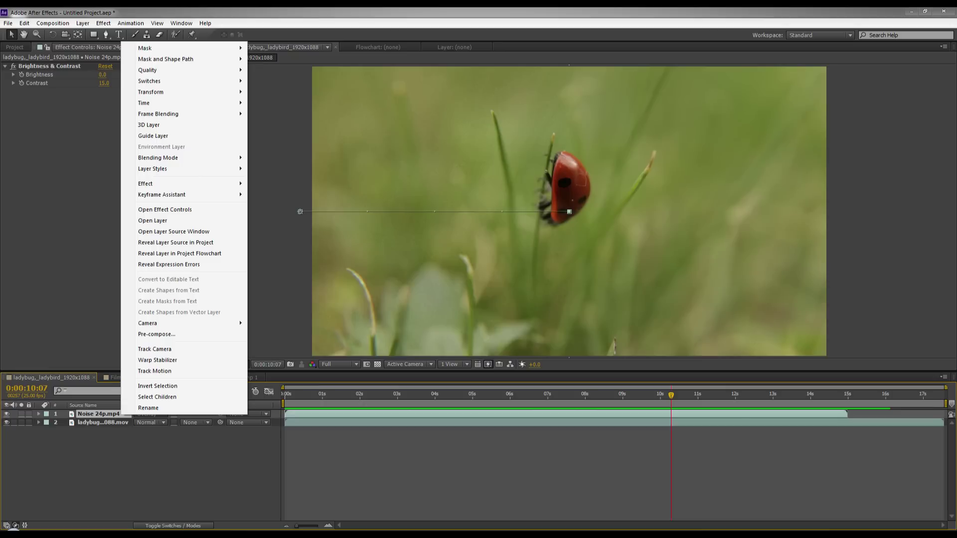
{"action": "mouse_move", "coordinate": [164, 92]}
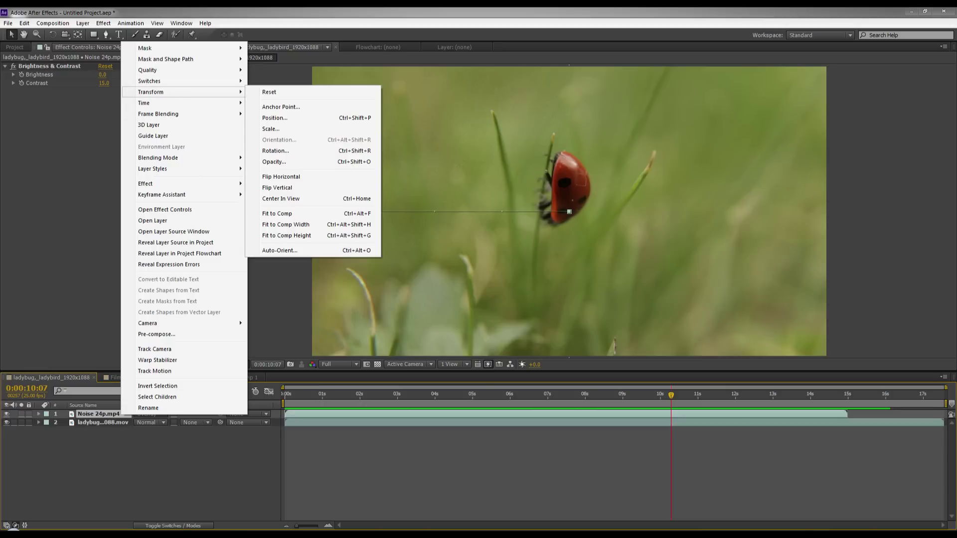
{"action": "mouse_move", "coordinate": [164, 157]}
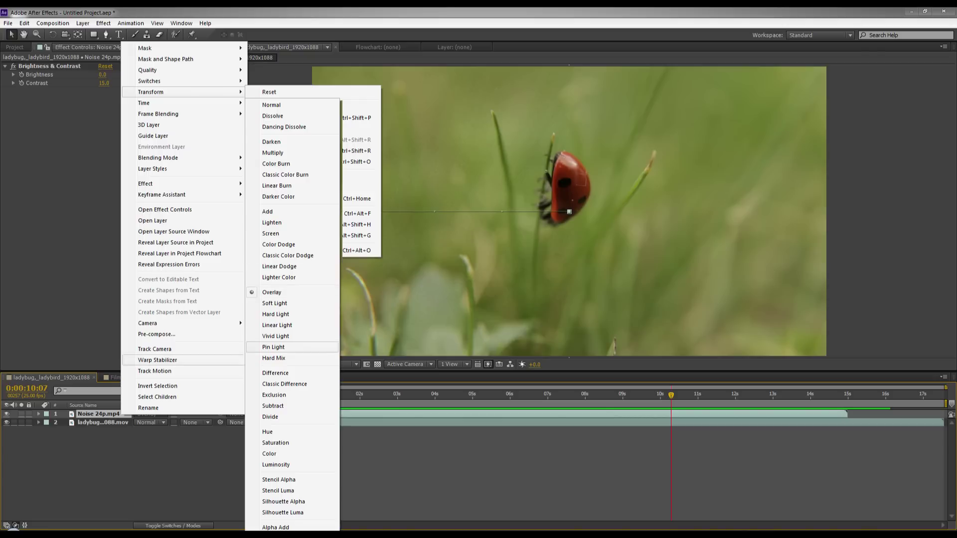
{"action": "left_click", "coordinate": [199, 449]}
- Set the Noise 24p.mp4 layer's blending mode to Normal and move the current time to 0:00:03:00 to view the grain
{"action": "left_click", "coordinate": [158, 414]}
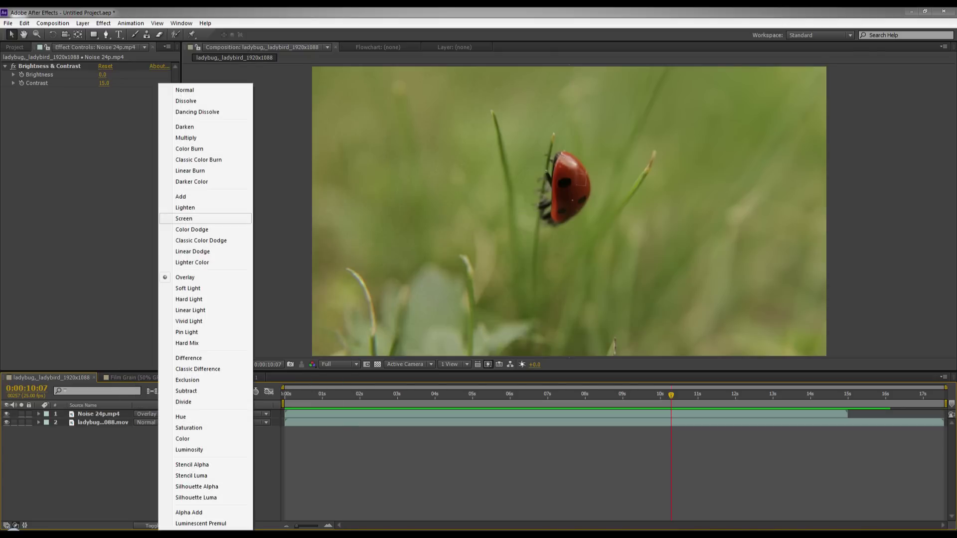
{"action": "left_click", "coordinate": [184, 90]}
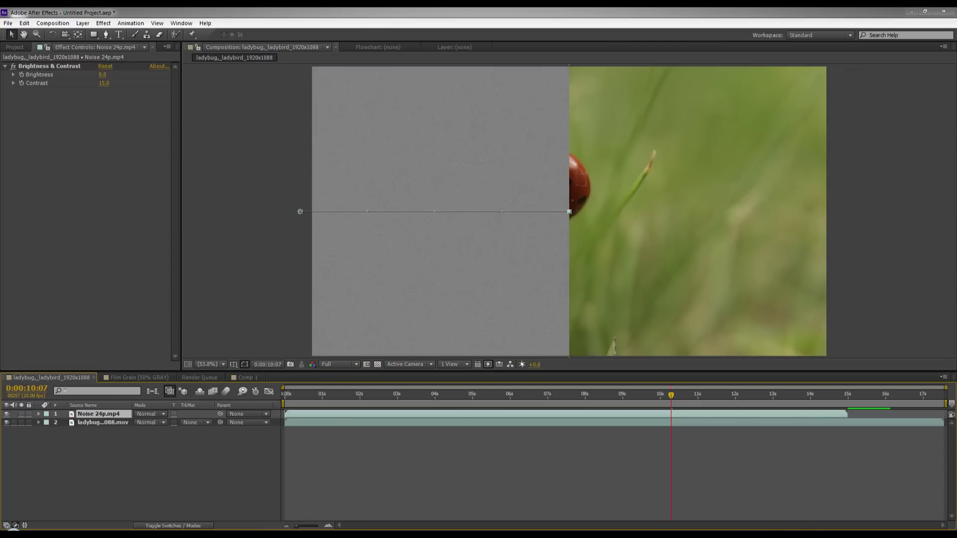
{"action": "left_click_drag", "start_coordinate": [466, 394], "coordinate": [442, 394]}
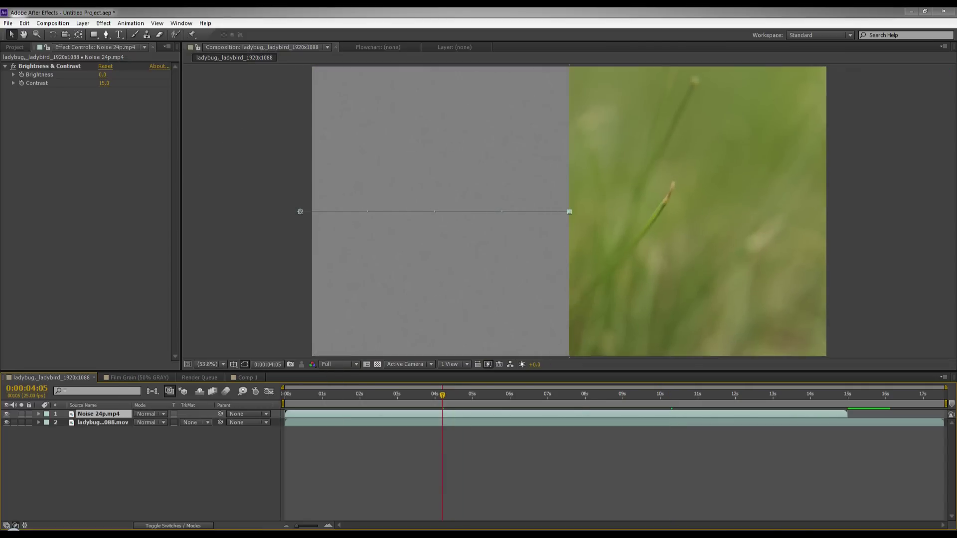
{"action": "left_click", "coordinate": [398, 394]}
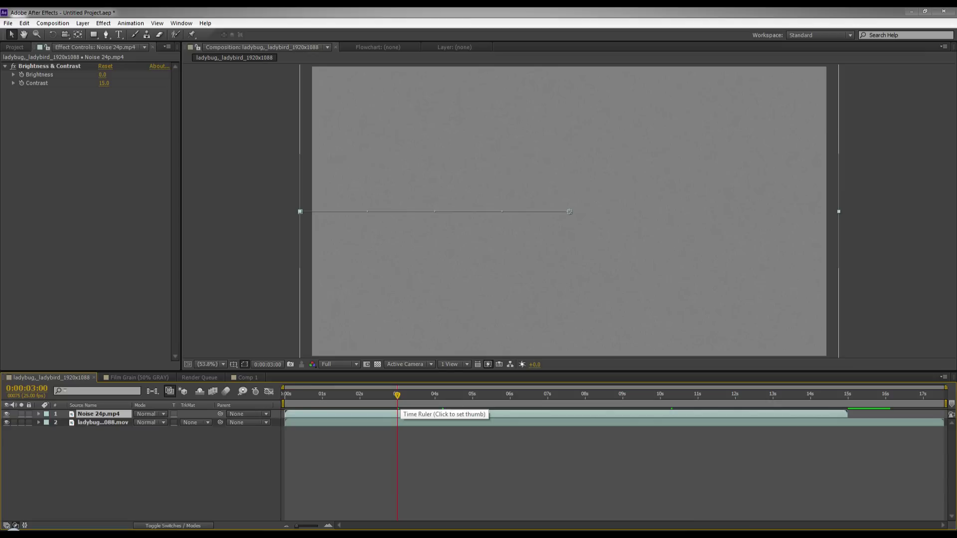
{"action": "left_click", "coordinate": [150, 413]}
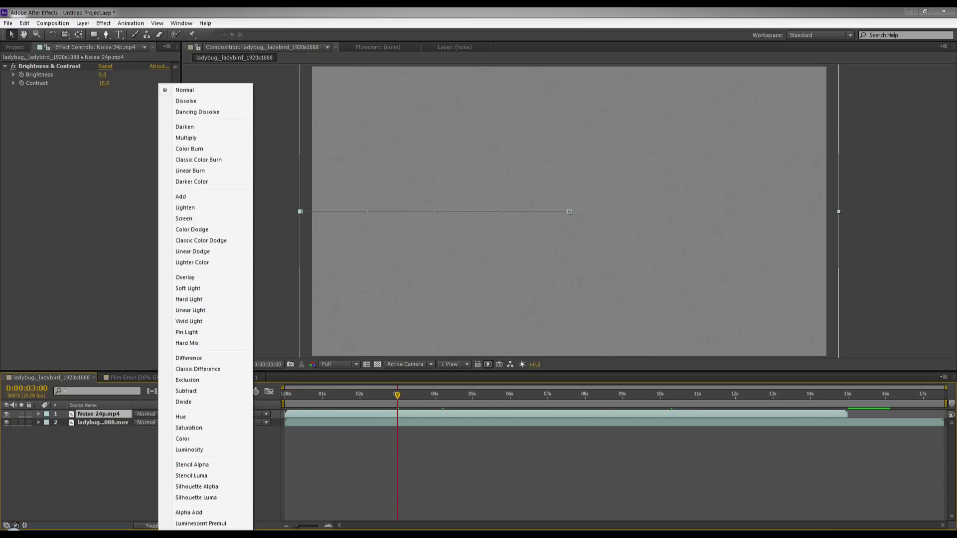
{"action": "left_click", "coordinate": [184, 277]}
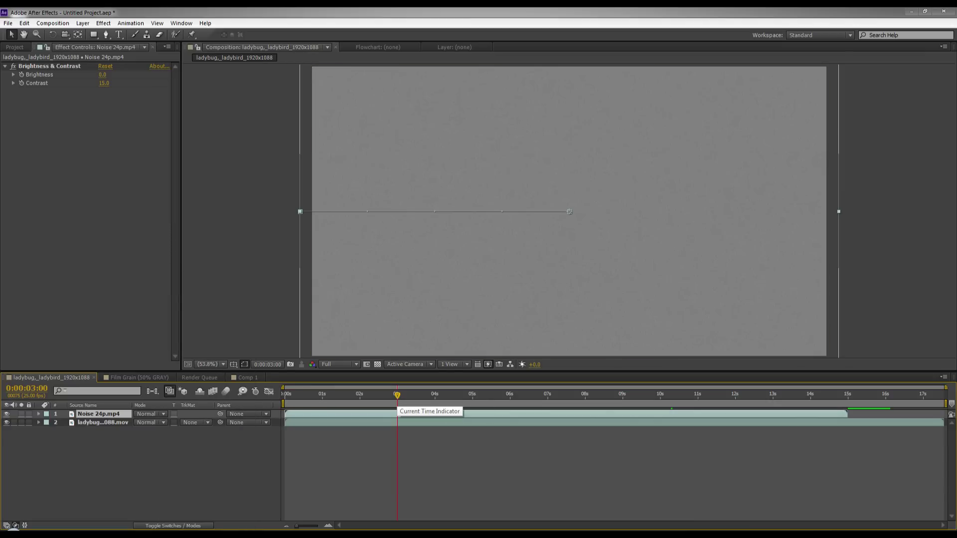